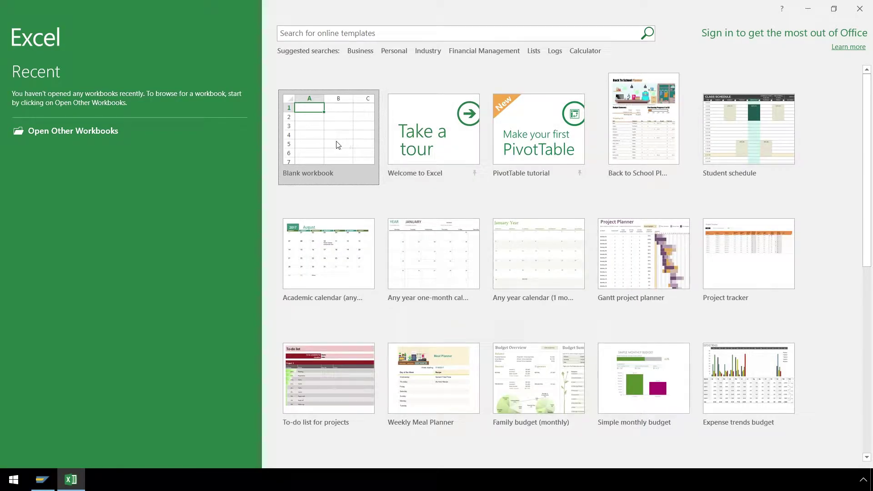
Create blank workbook Book1 from the Excel start screen
left_click(327, 141)
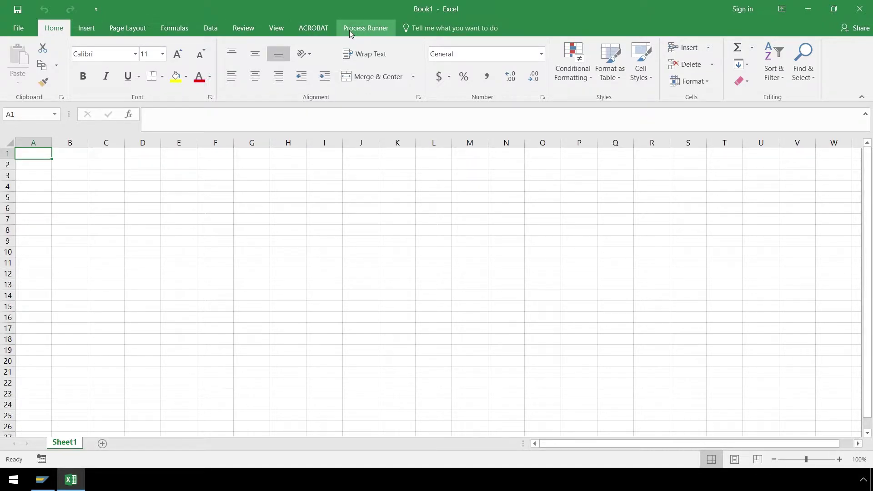
Show the Process Runner ribbon commands, with Start Row 2 and End Row 10
left_click(350, 33)
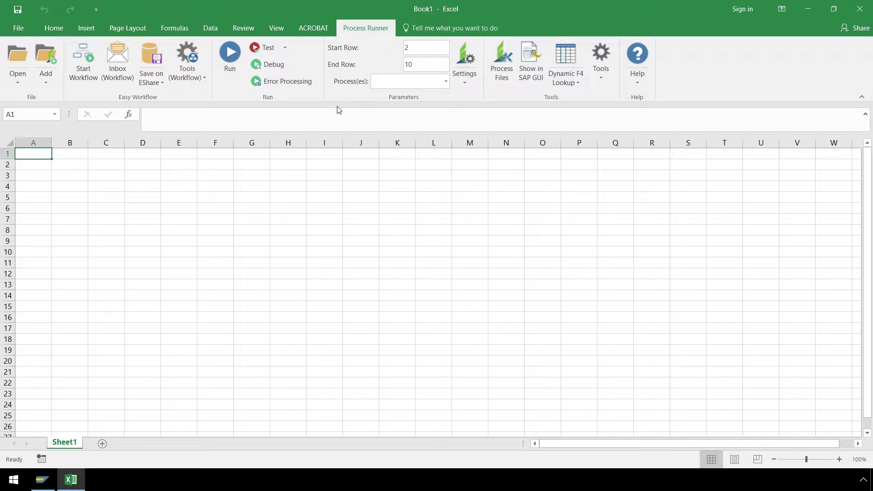
Open VA01-Sales Order Form Layout wText_F4.xlsx from the Desktop with Process Runner's Open Excel
left_click(18, 86)
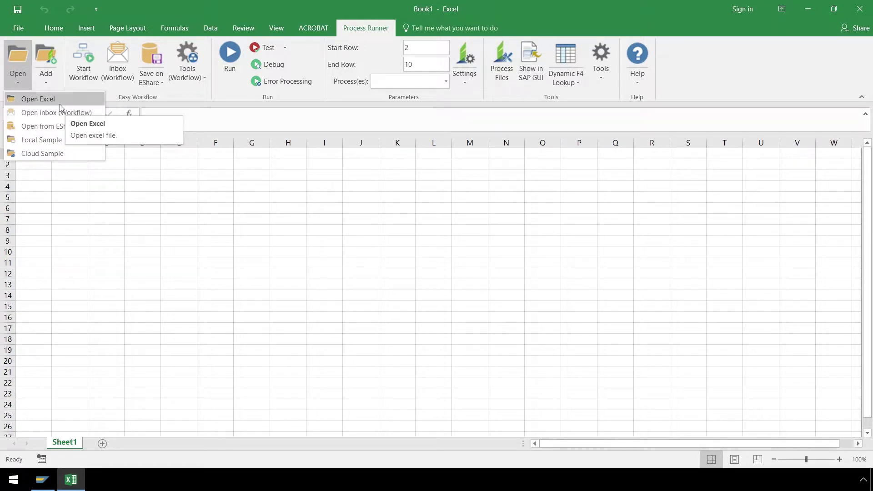
left_click(32, 101)
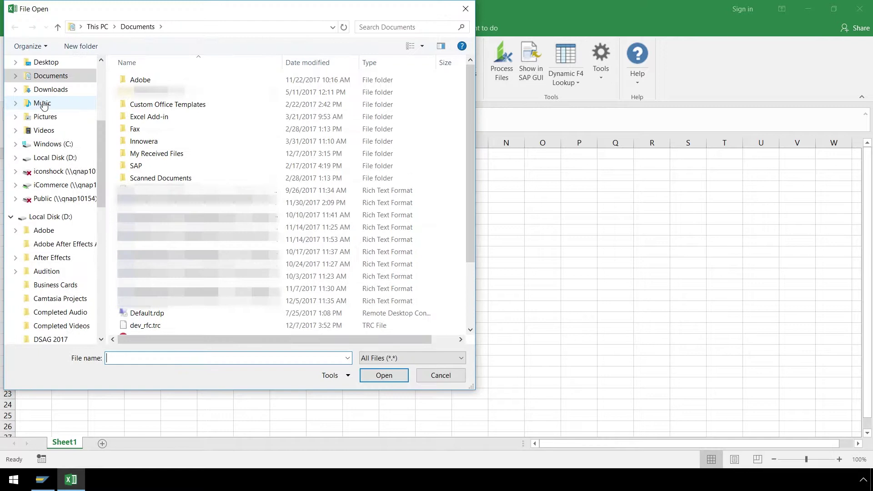
left_click(52, 63)
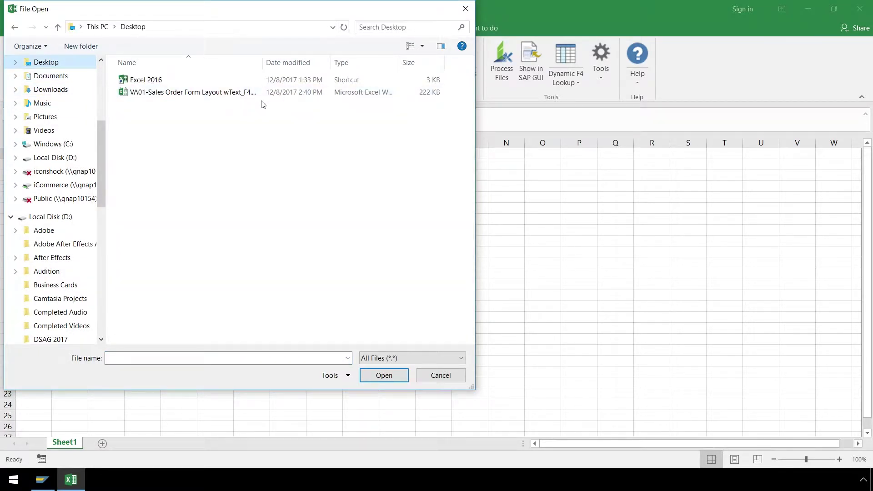
left_click(209, 93)
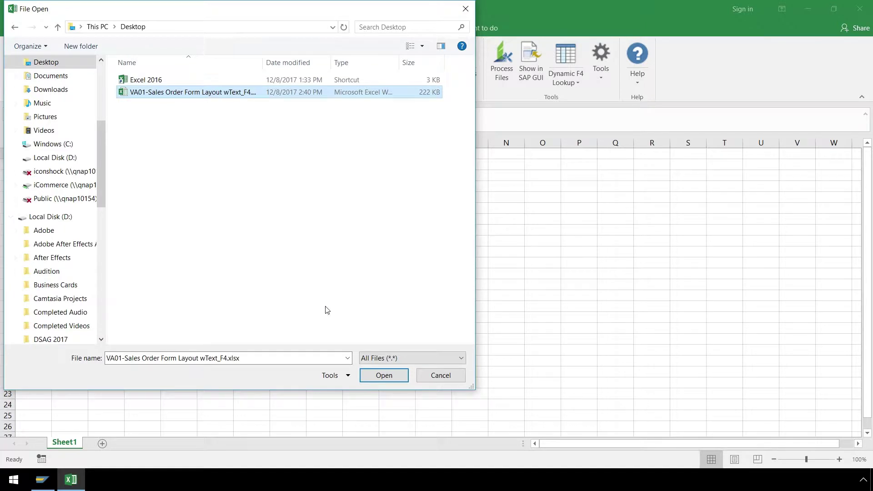
left_click(382, 376)
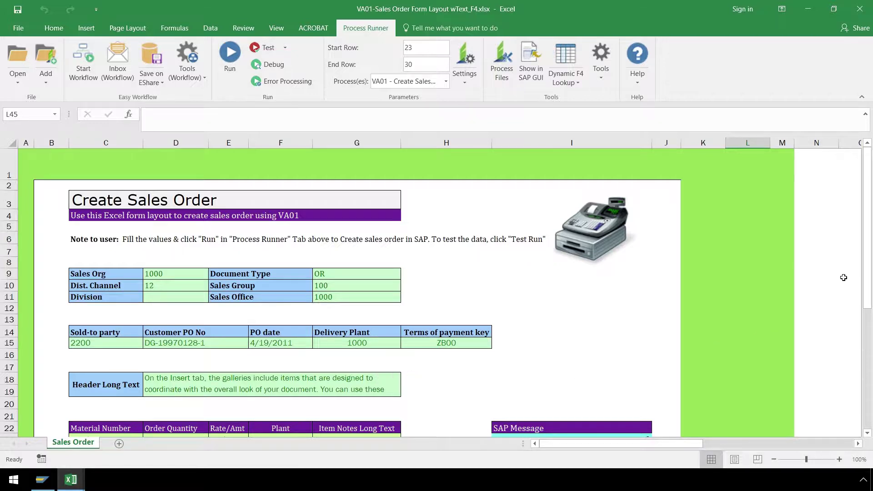
Scroll down to show item lines M-05 through M-10 and the SAP Message area
left_click_drag(867, 220, 860, 244)
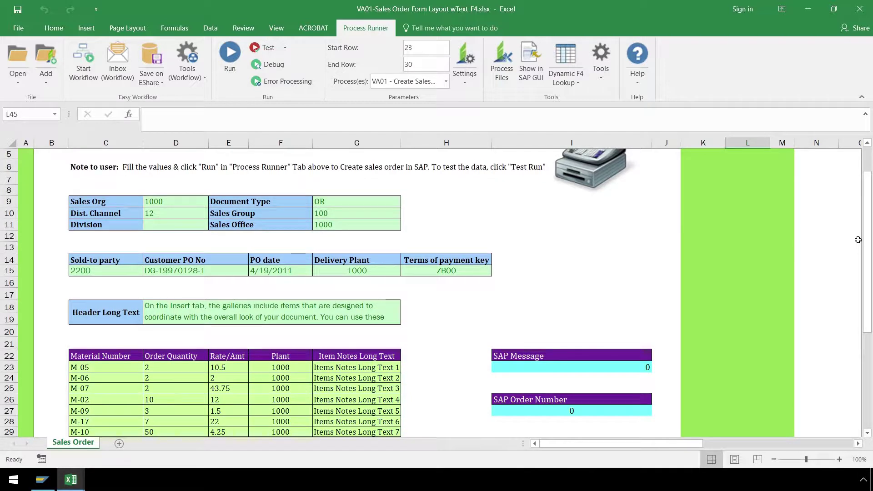
Fill Division cell D11 with 00 (Cross-division) from the Dynamic F4 Lookup list
left_click(187, 225)
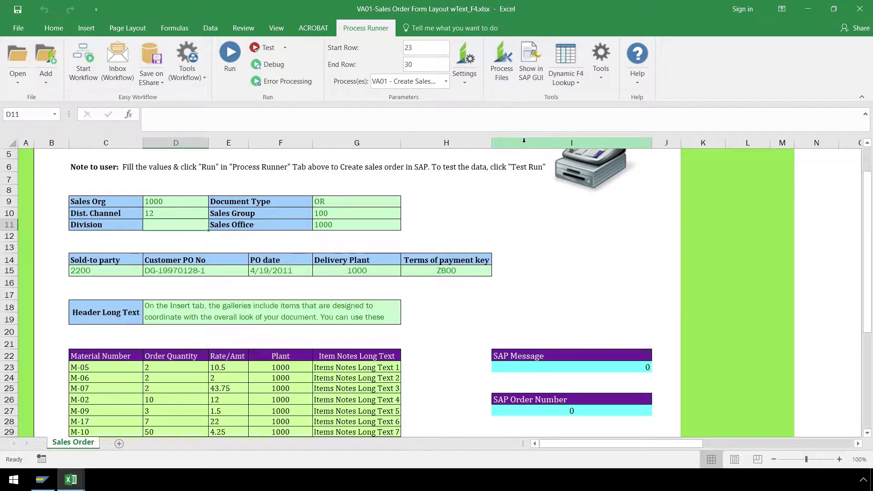
left_click(565, 72)
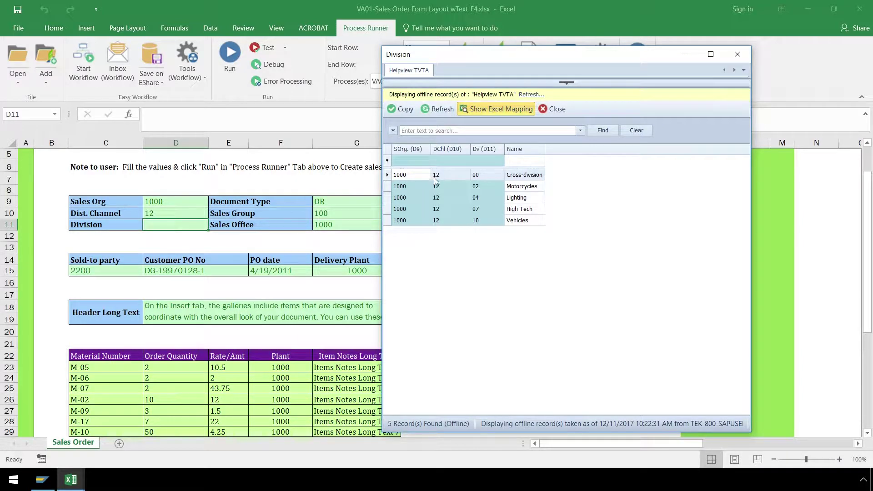
double_click(496, 176)
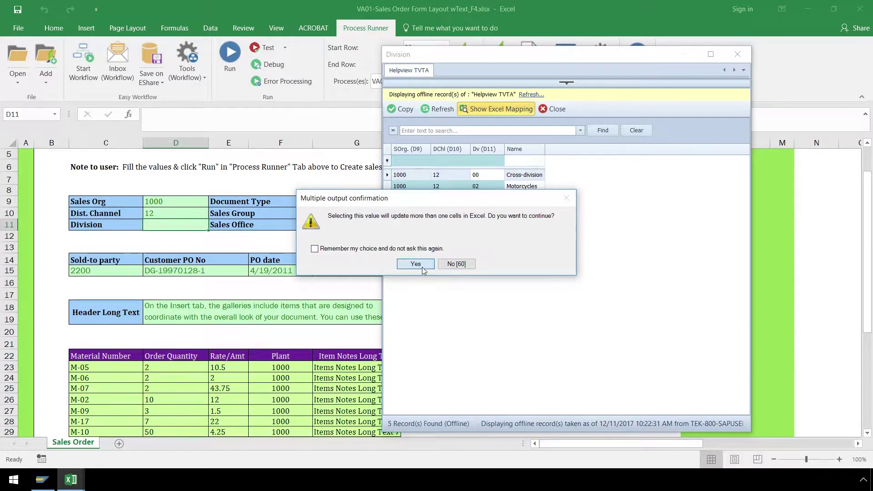
left_click(421, 266)
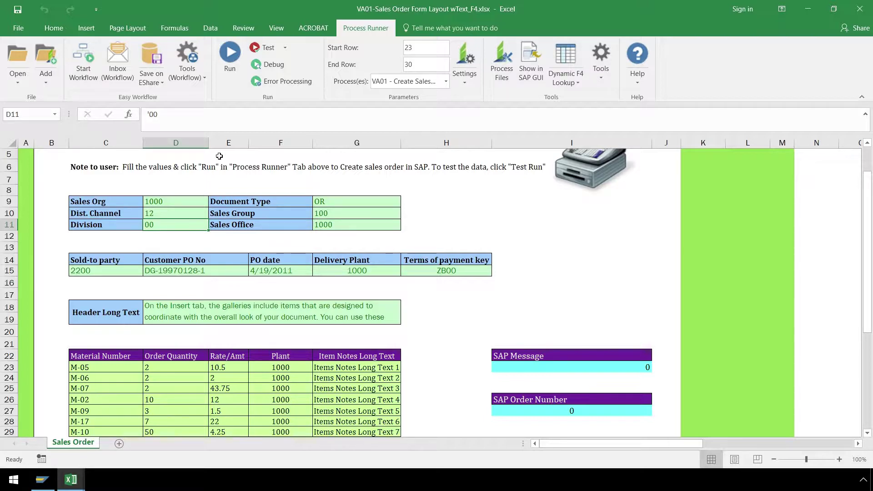
Run the order upload on DAL_82 client 800 with user and password, creating Standard Order 8261
left_click(232, 60)
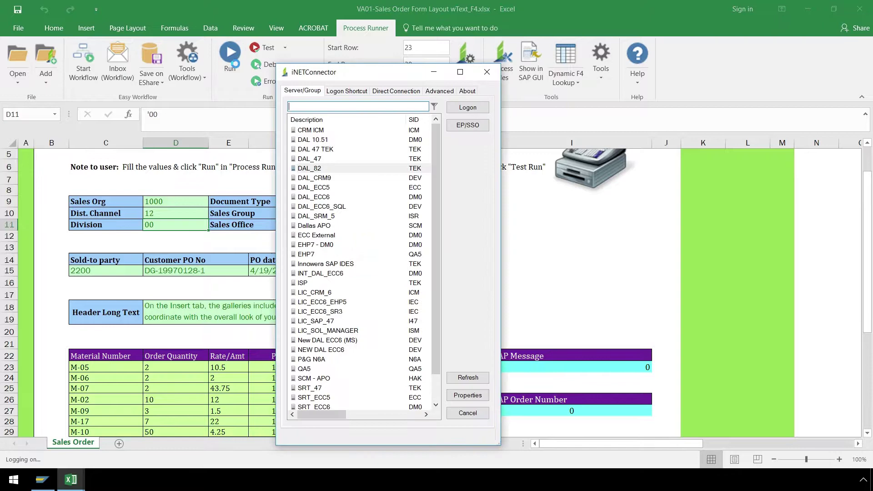
double_click(314, 168)
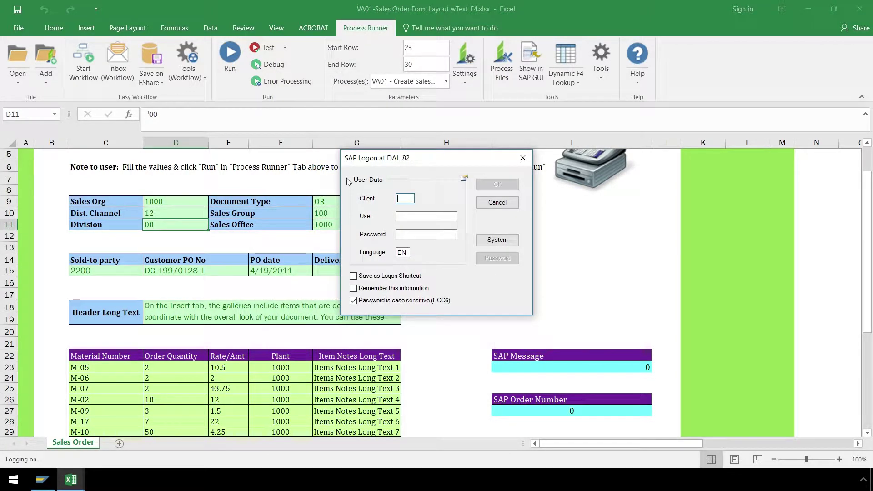
type("800")
left_click(421, 215)
type("SAPUSER")
key("Tab")
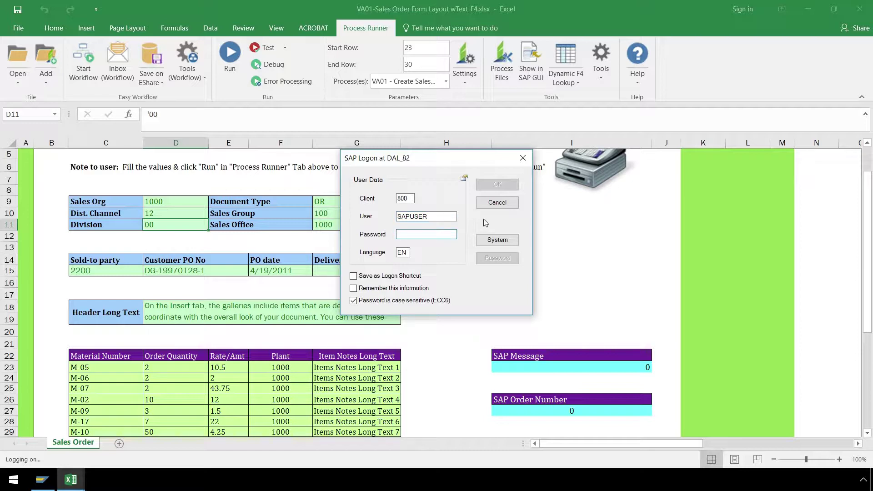
type("****")
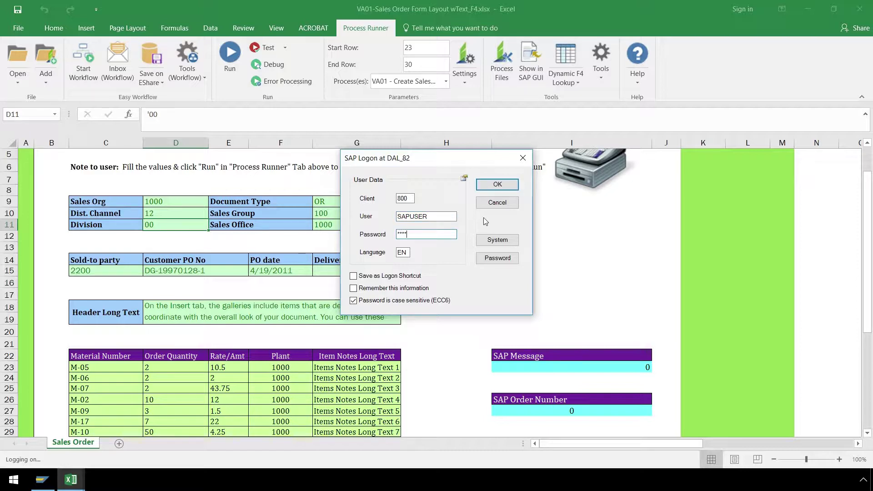
left_click(490, 187)
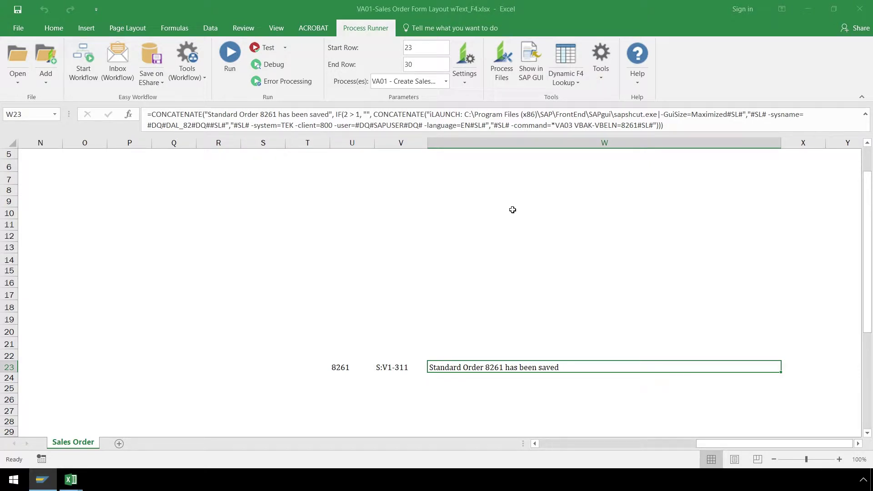
left_click_drag(756, 443, 596, 439)
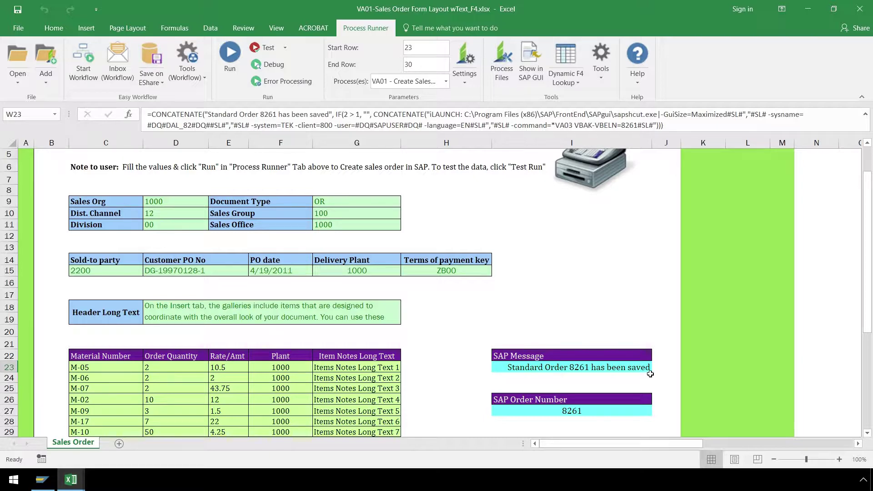
Log on to DAL_82 from SAP Logon with the user name and password
left_click(43, 480)
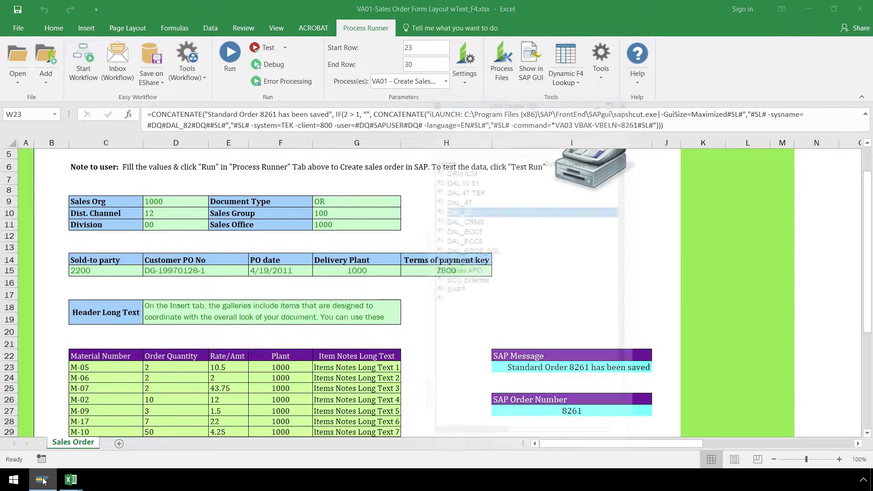
left_click_drag(662, 19, 372, 34)
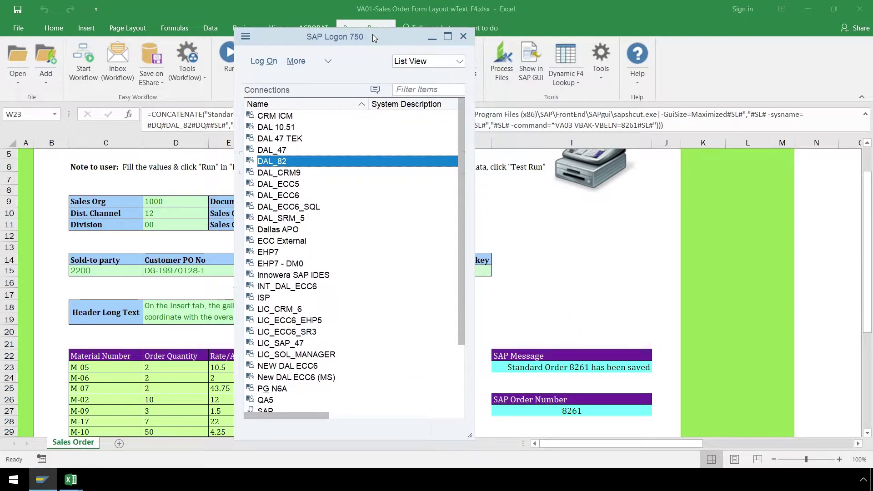
double_click(293, 163)
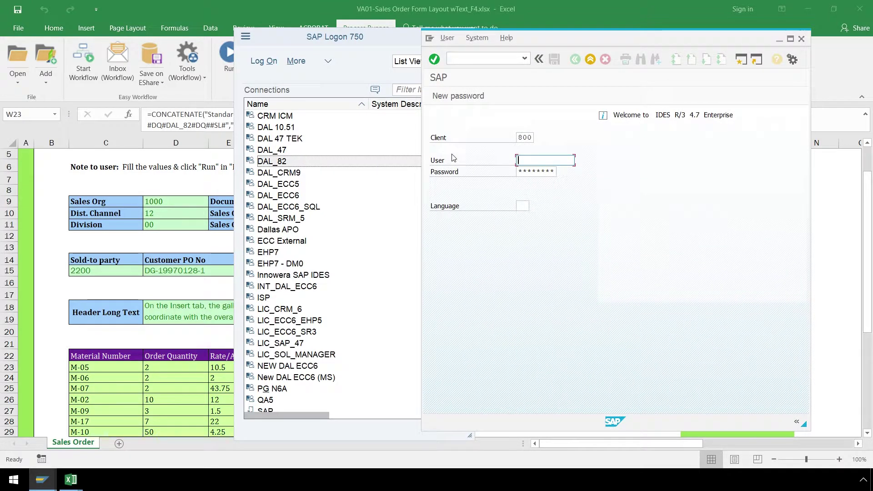
type("SA")
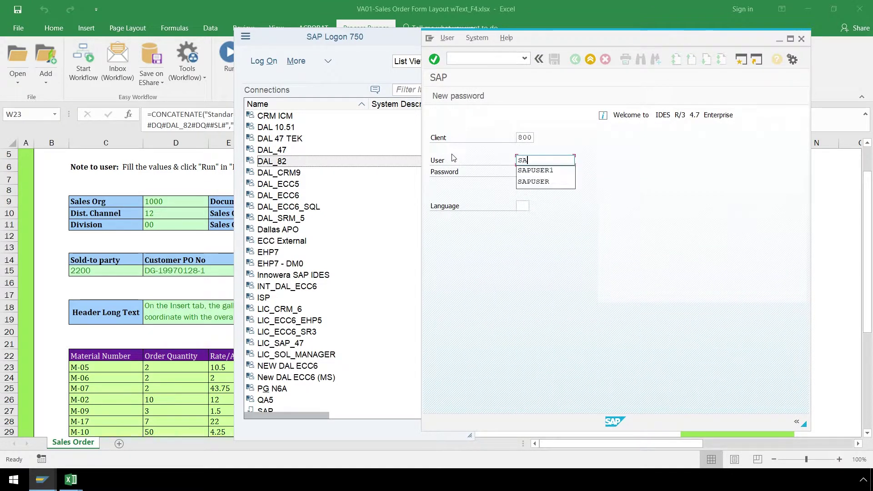
type("PUSER")
key("Tab")
type("********")
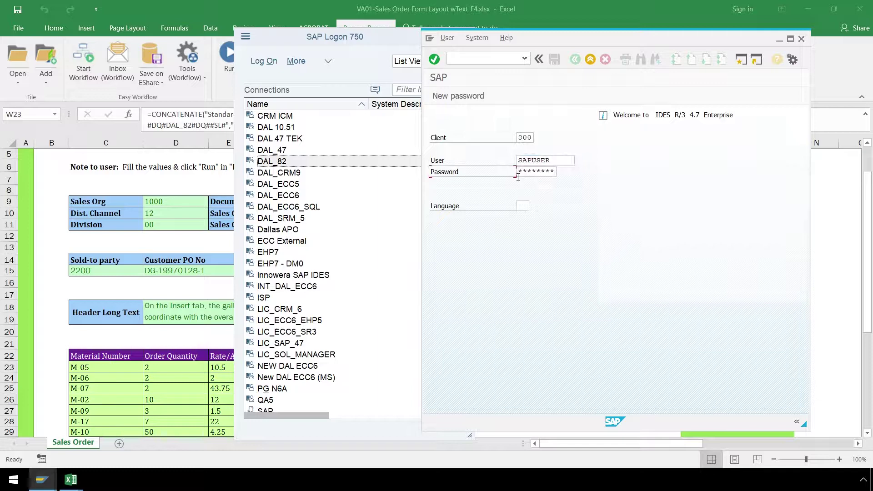
left_click(517, 175)
left_click(438, 65)
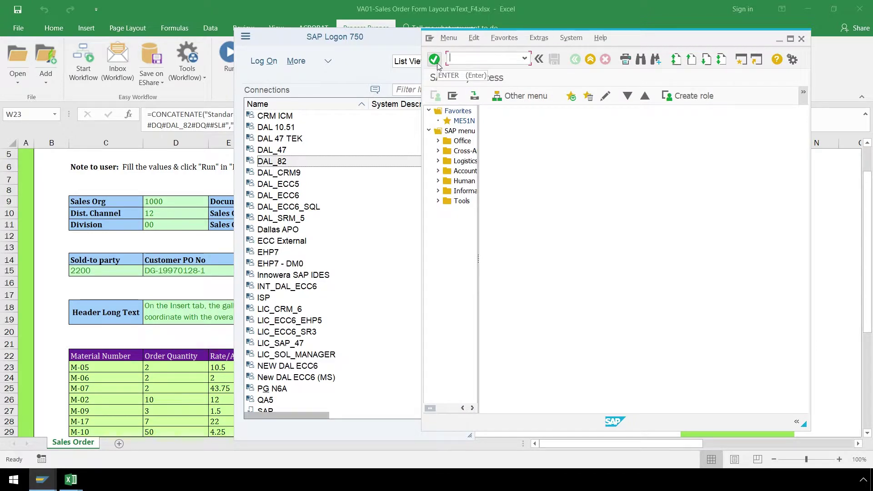
Display order 8261 in VA03 and review its net value, sold-to party, PO number and items
type("VA0")
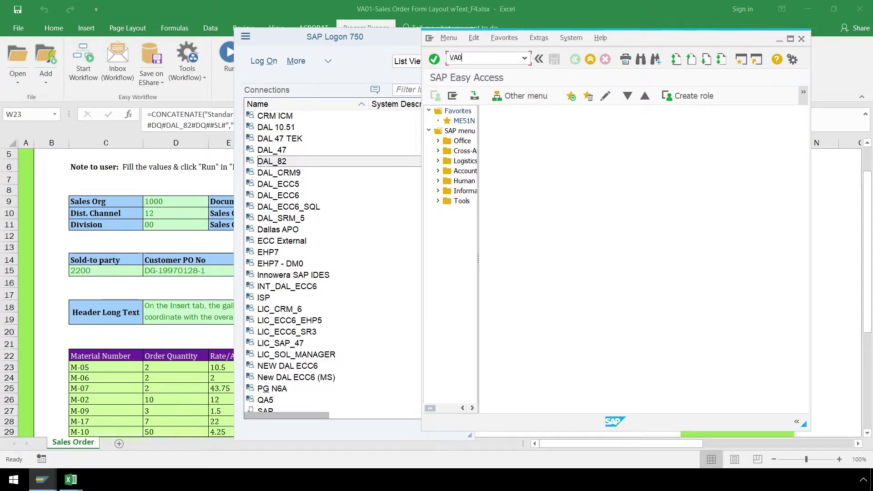
type("3")
left_click(436, 63)
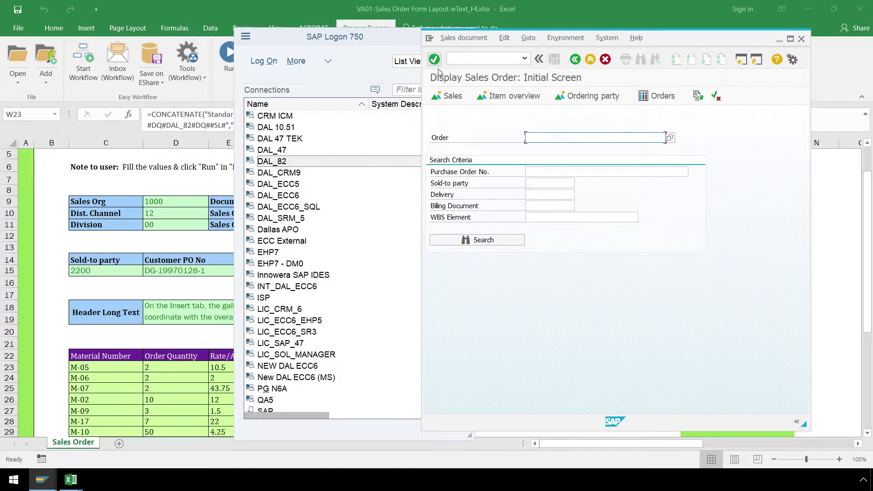
left_click_drag(725, 44, 449, 27)
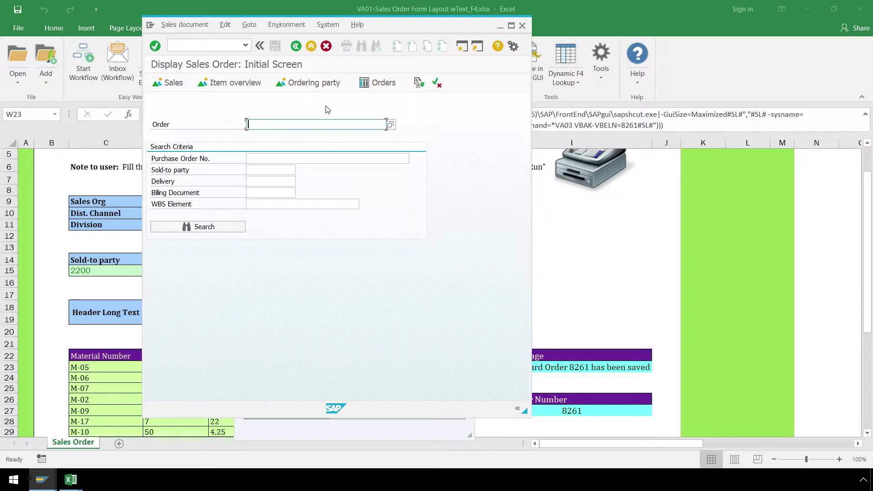
type("8261")
left_click(155, 46)
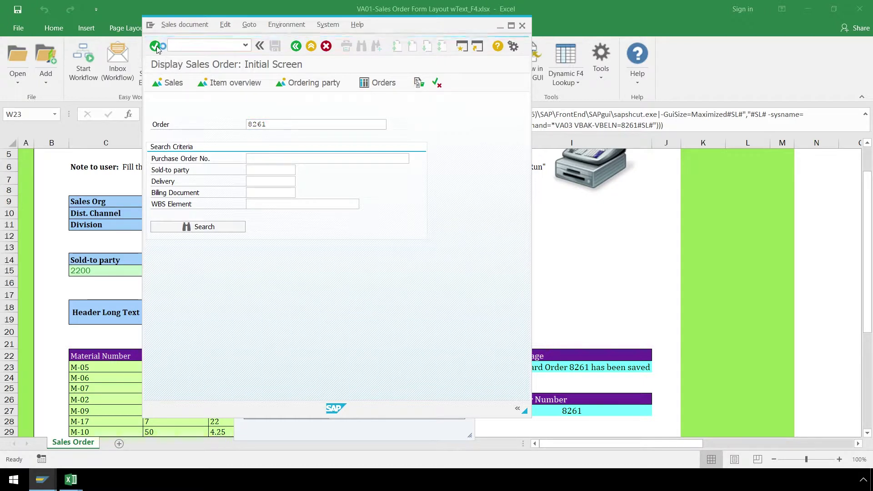
left_click(155, 46)
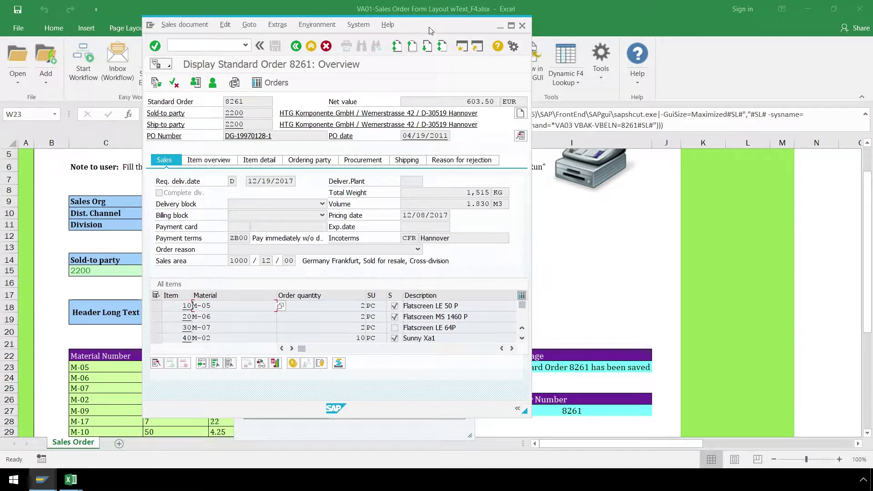
left_click_drag(433, 26, 709, 44)
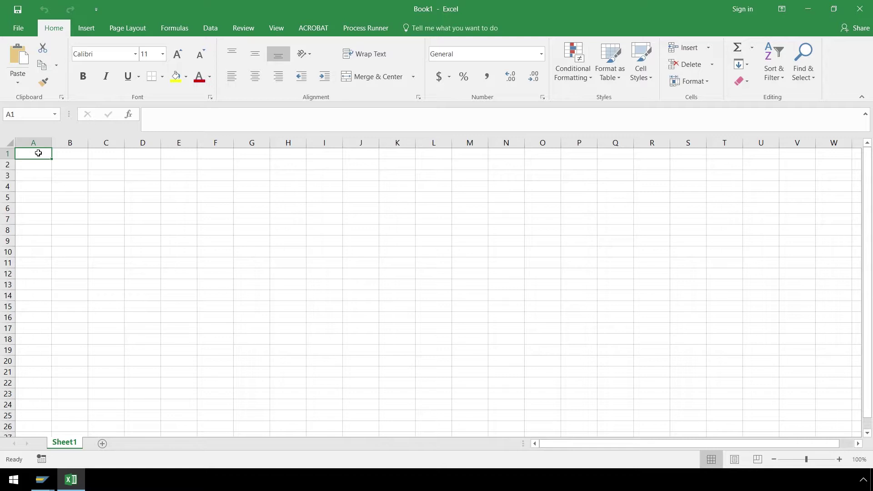
Open 749 - FB50-47-Selective Screens Switching COPA.xlsx from EShare through Process Runner
left_click(382, 29)
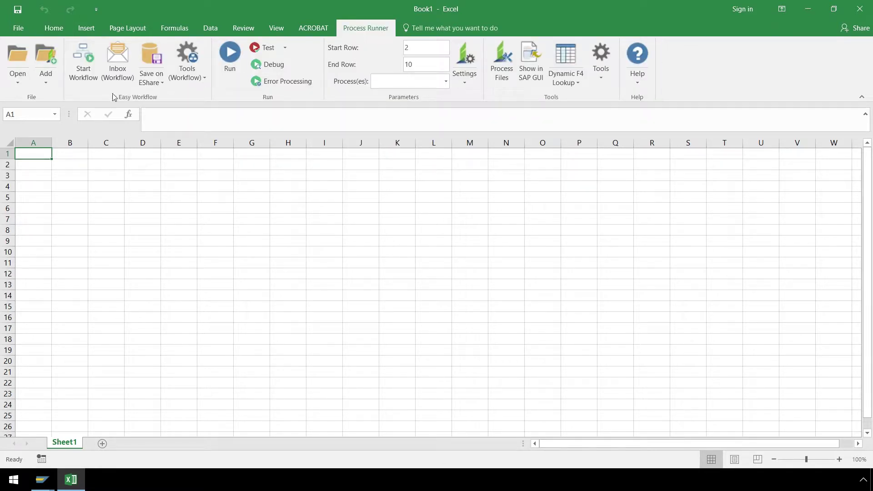
left_click(19, 84)
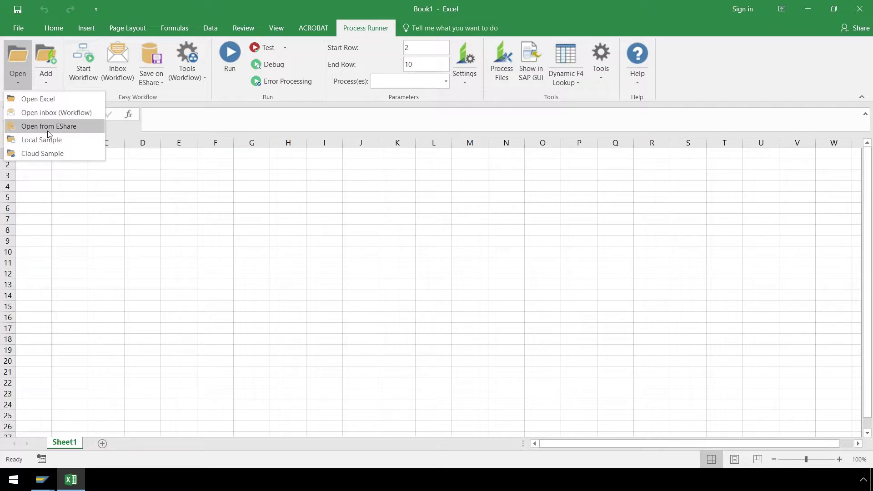
left_click(31, 126)
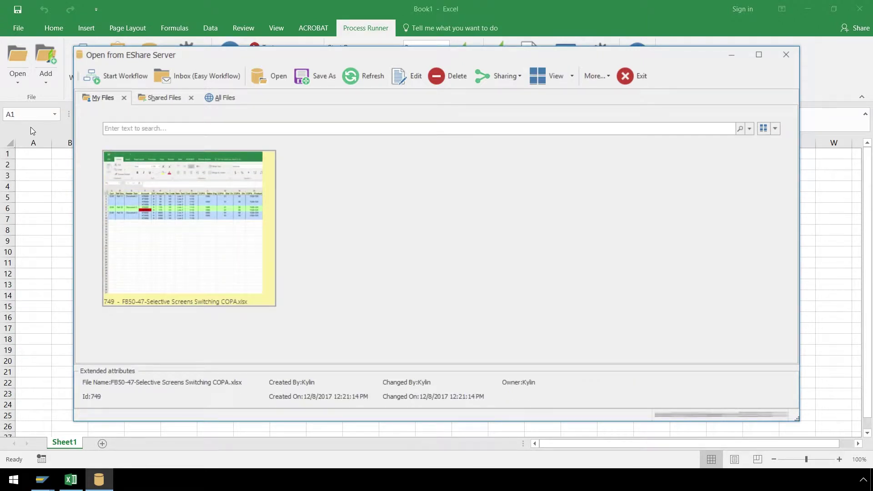
double_click(229, 192)
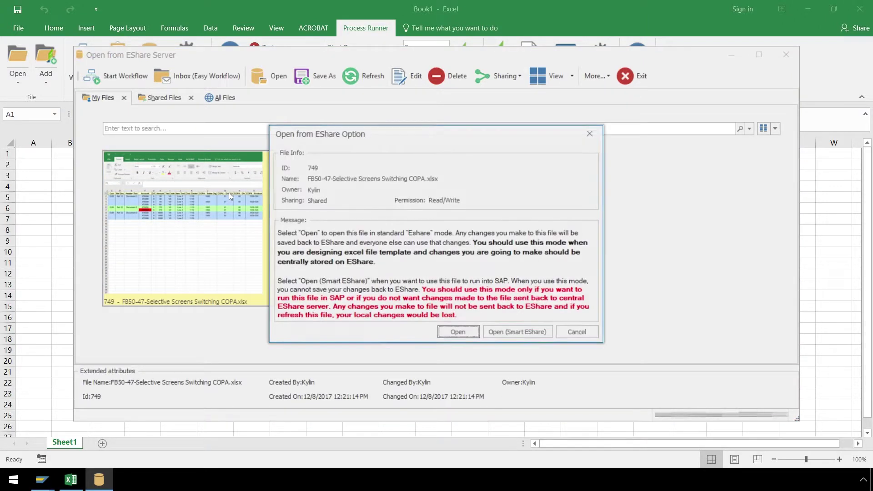
left_click(543, 337)
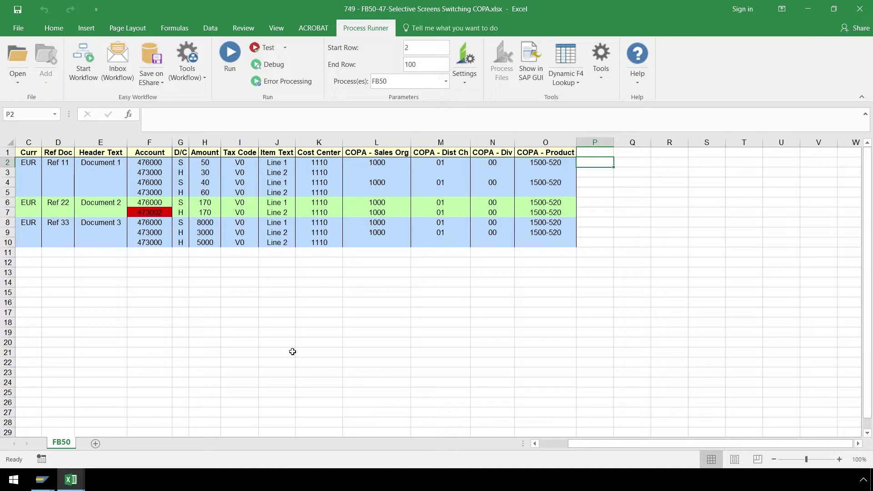
Run the FB50 postings on DAL_82 client 800, posting 100000168 and 100000169 with a row 6 error
left_click(128, 210)
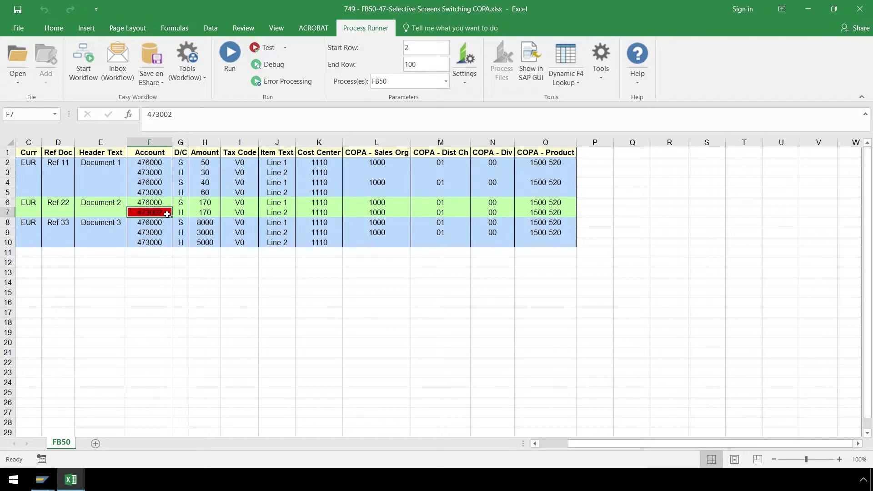
left_click(232, 68)
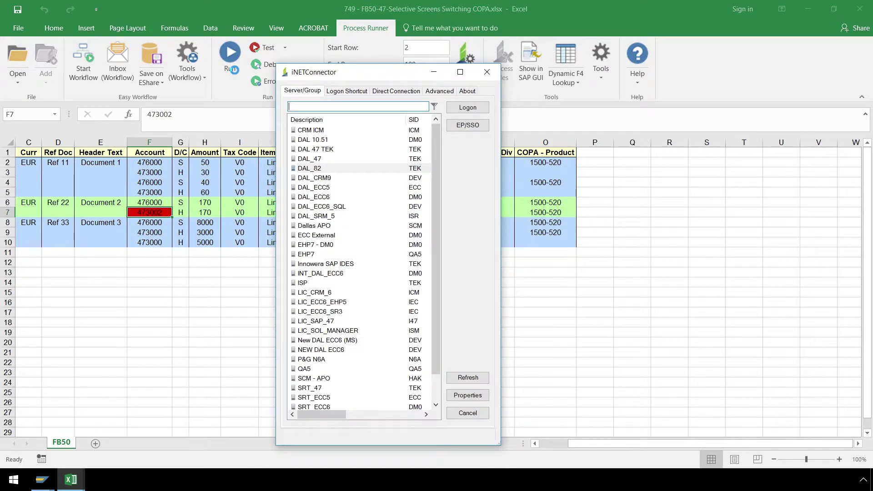
left_click(339, 171)
double_click(339, 169)
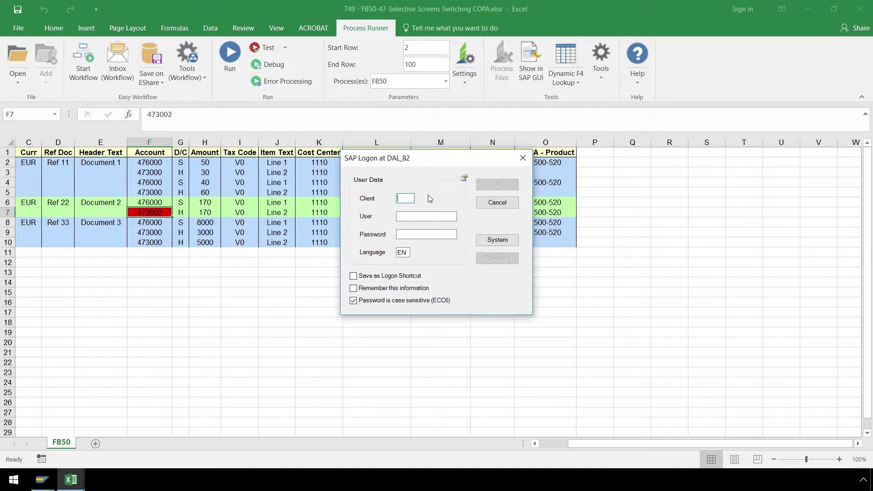
type("800")
left_click(422, 216)
type("SAPUSER")
left_click(437, 232)
type("****")
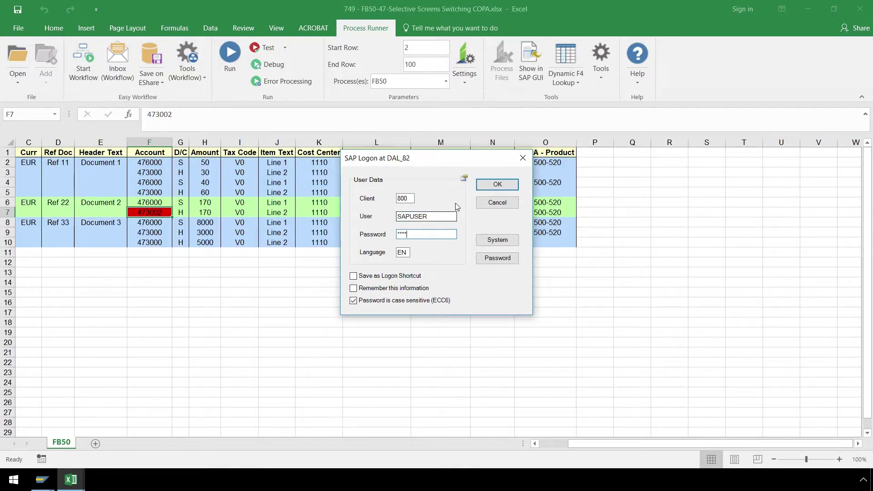
left_click(483, 184)
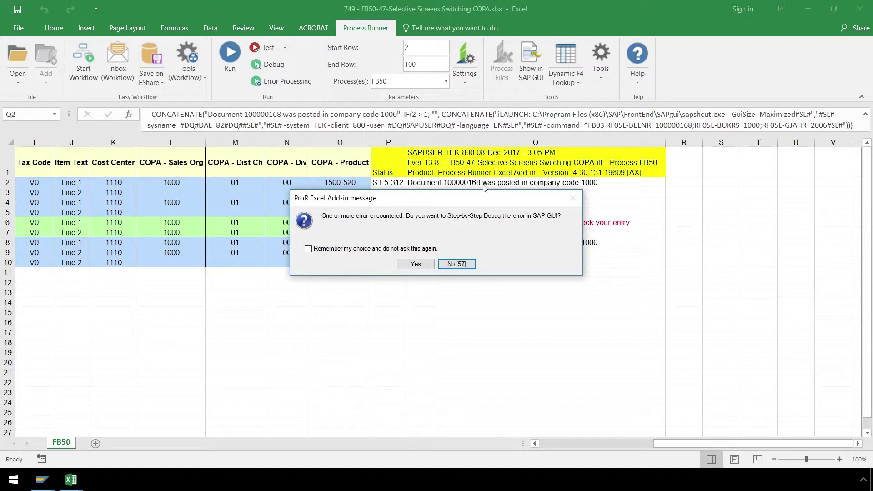
Skip debugging and review column Q's status messages, including Q6's SKB1 missing-account error for Document 2
left_click(468, 266)
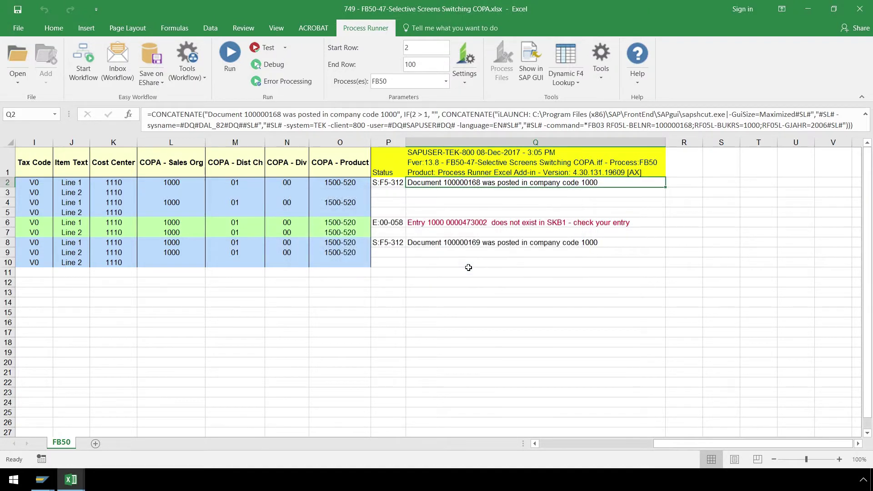
left_click(503, 142)
left_click(422, 183)
left_click(428, 222)
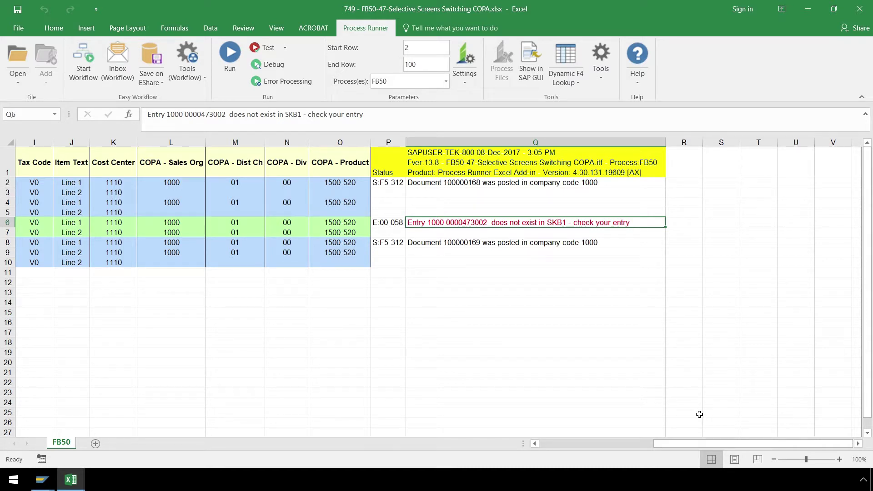
left_click_drag(707, 444, 630, 444)
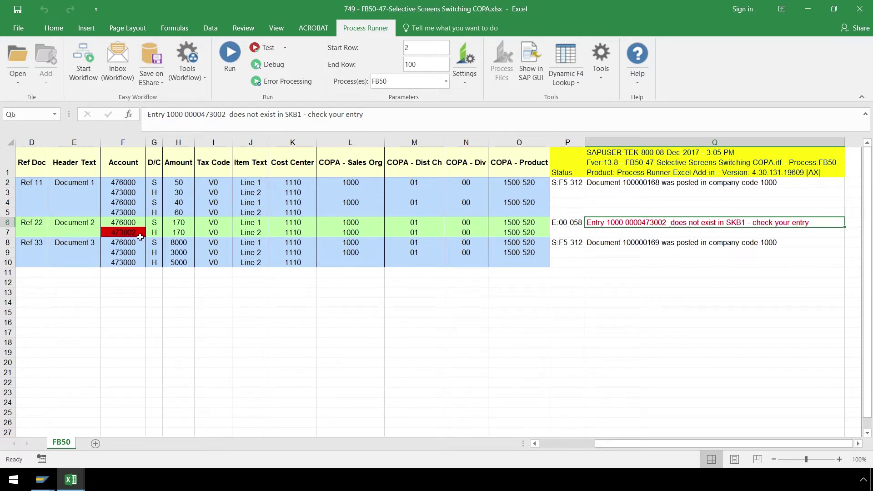
Correct the credit account in F7 from 473002 to 473000
left_click(139, 233)
double_click(140, 234)
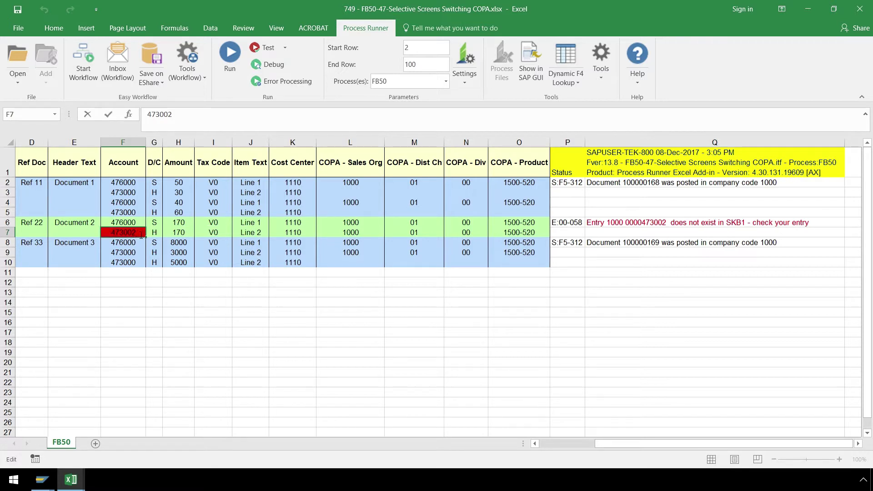
key("BackSpace")
type("0")
Set the Process Runner range to Start Row 6 and End Row 7
left_click(406, 47)
type("6")
key("Delete")
left_click(419, 65)
left_click_drag(419, 65, 404, 65)
type("7")
Bring SAP Easy Access to the front and enter transaction FB03
left_click(41, 481)
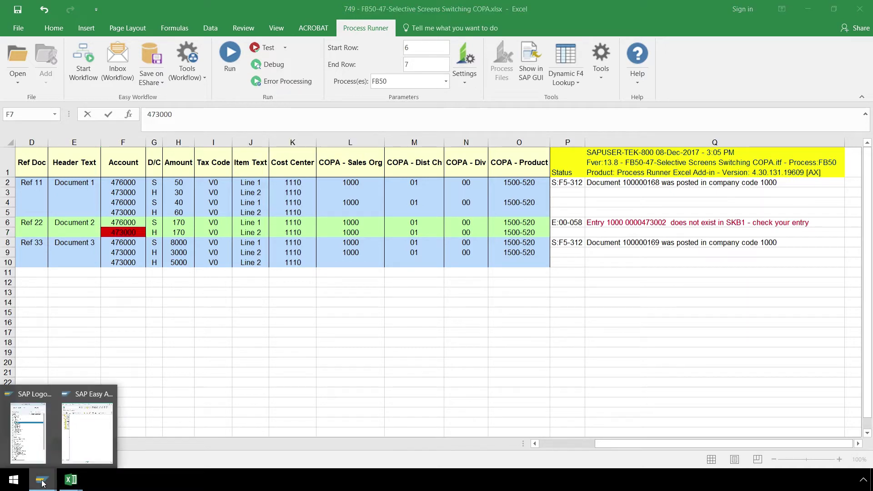
left_click(76, 451)
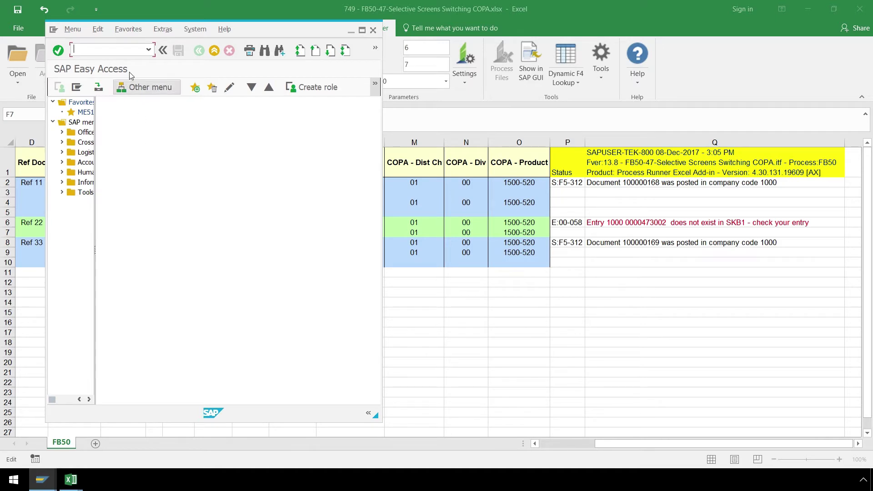
type("FB03")
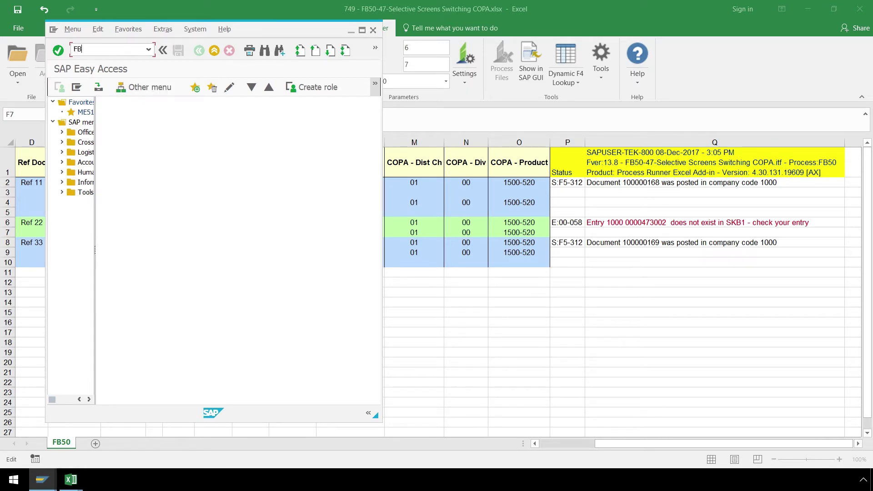